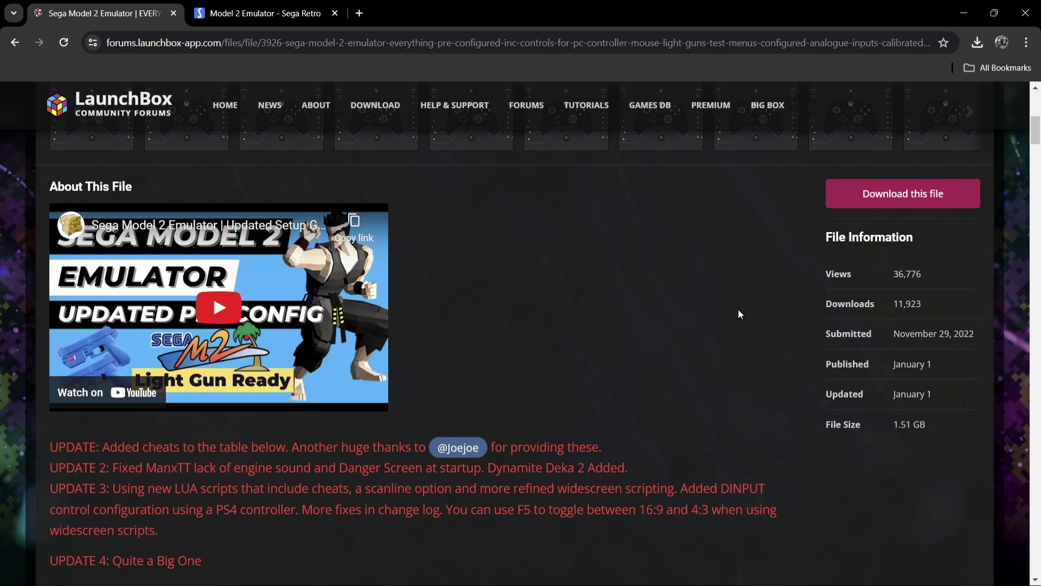
- List the six LaunchBox download files, then switch to Sega Retro's M2emulator 1.1a page
{"action": "left_click", "coordinate": [904, 195]}
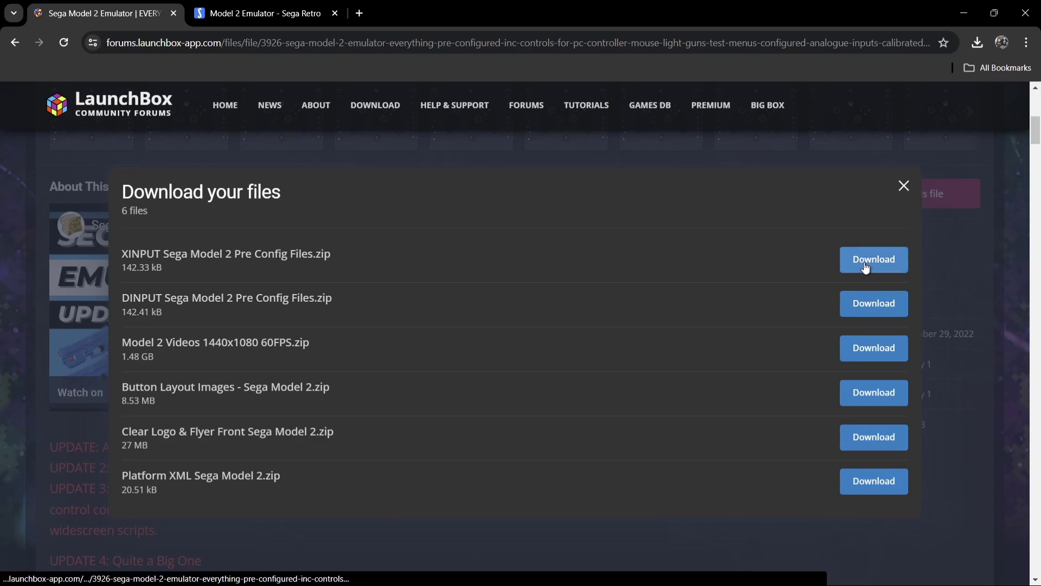
{"action": "left_click", "coordinate": [284, 8]}
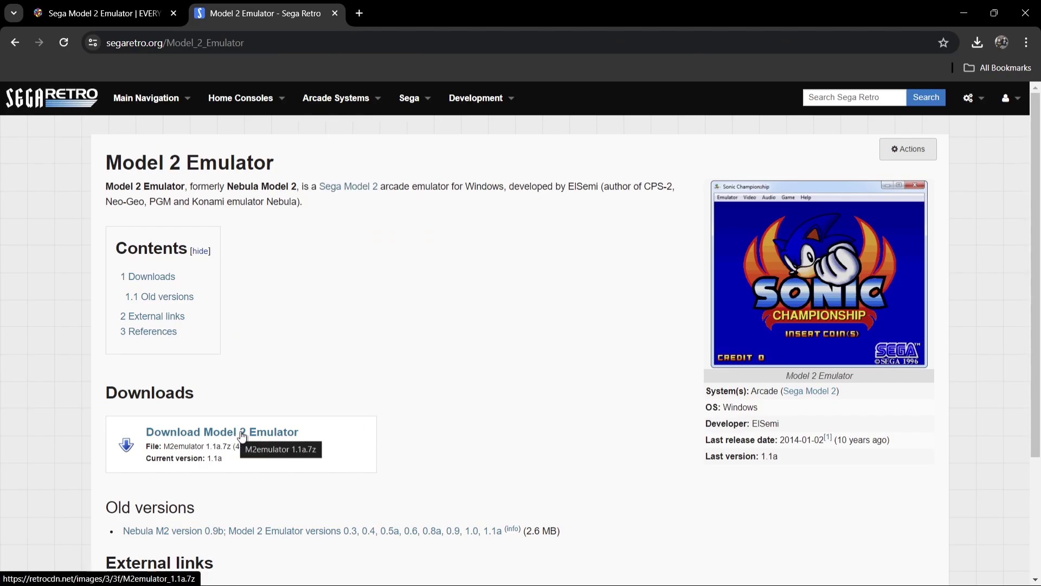
- Minimize the browser to reveal the desktop with the M2emulator archive and Roms folder
{"action": "left_click", "coordinate": [964, 13]}
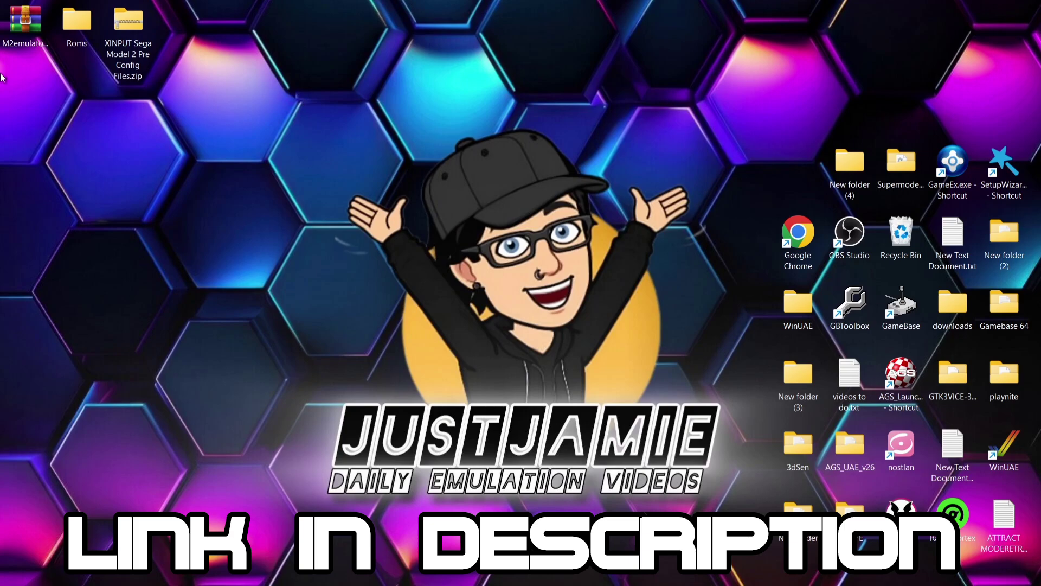
- Open the M2emulator_1.1a.7z archive in WinRAR, dismissing the trial expiry notice
{"action": "left_click_drag", "start_coordinate": [25, 23], "coordinate": [382, 153]}
{"action": "double_click", "coordinate": [383, 156]}
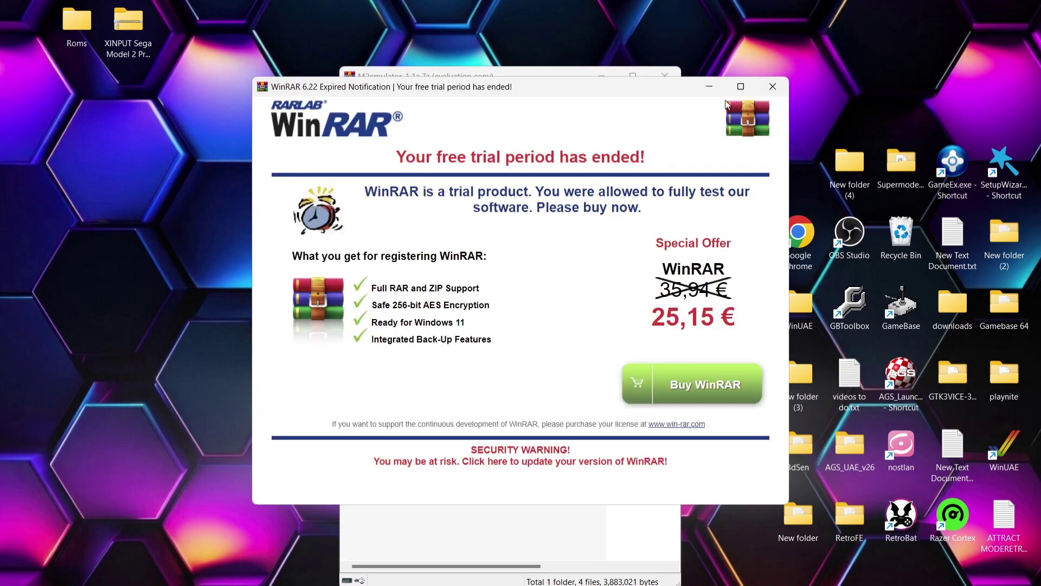
{"action": "left_click", "coordinate": [772, 86]}
- Create a desktop folder named 'model 2', extract the emulator files into it, and close WinRAR
{"action": "right_click", "coordinate": [205, 211]}
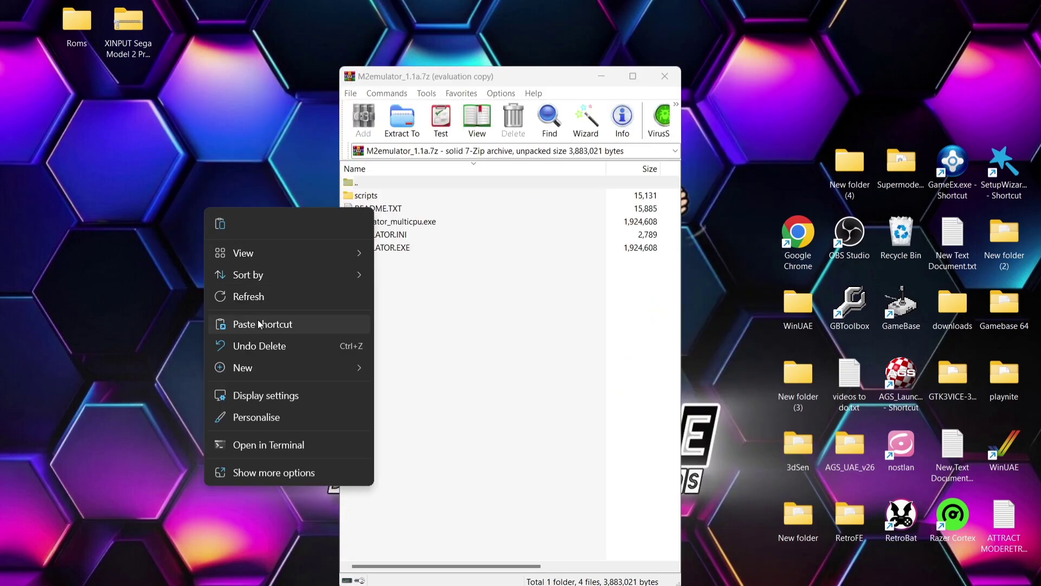
{"action": "mouse_move", "coordinate": [255, 369]}
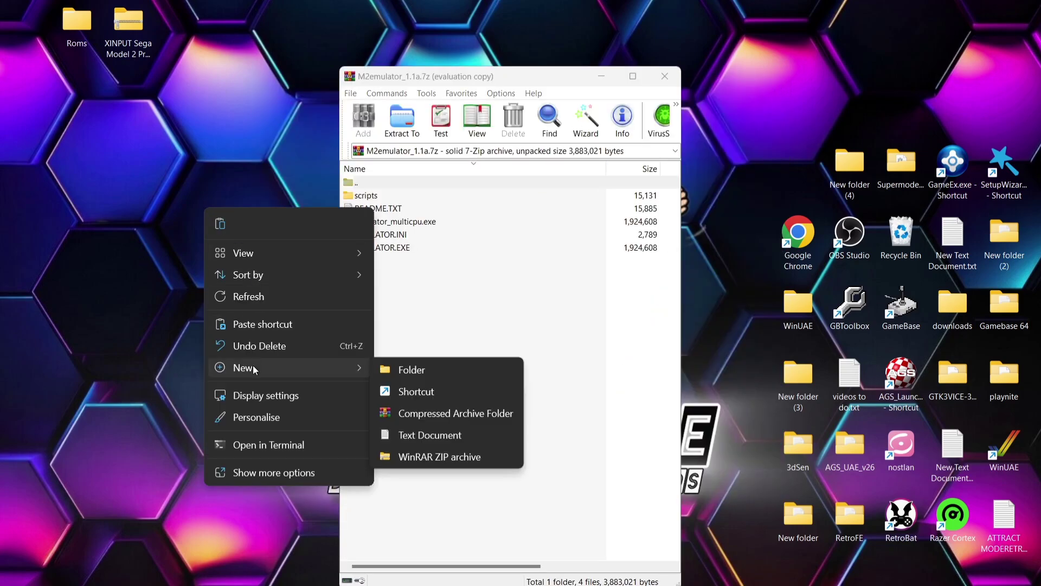
{"action": "left_click", "coordinate": [440, 375]}
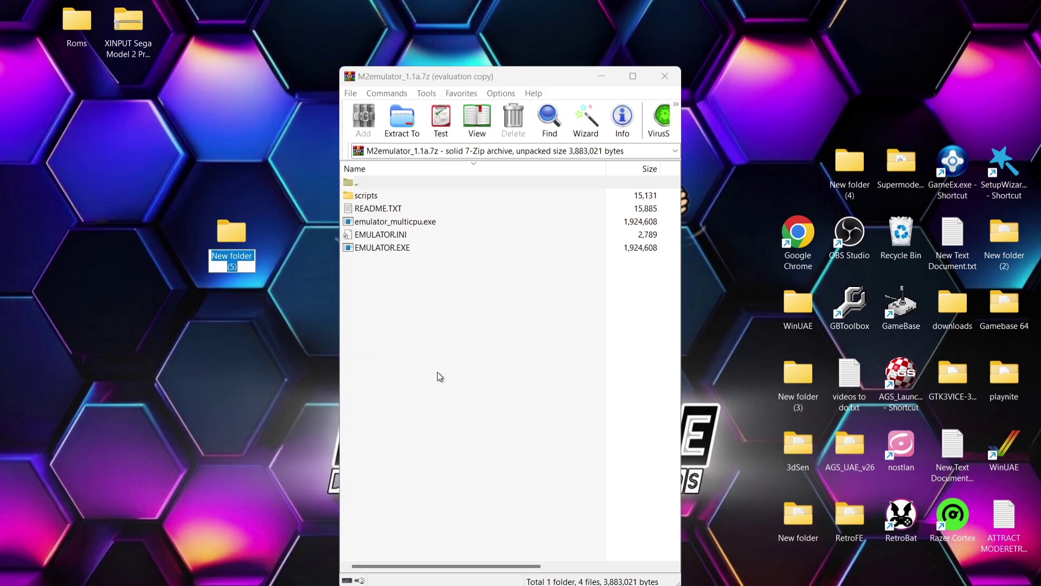
{"action": "type", "text": "model 2"}
{"action": "left_click_drag", "start_coordinate": [437, 373], "coordinate": [230, 242]}
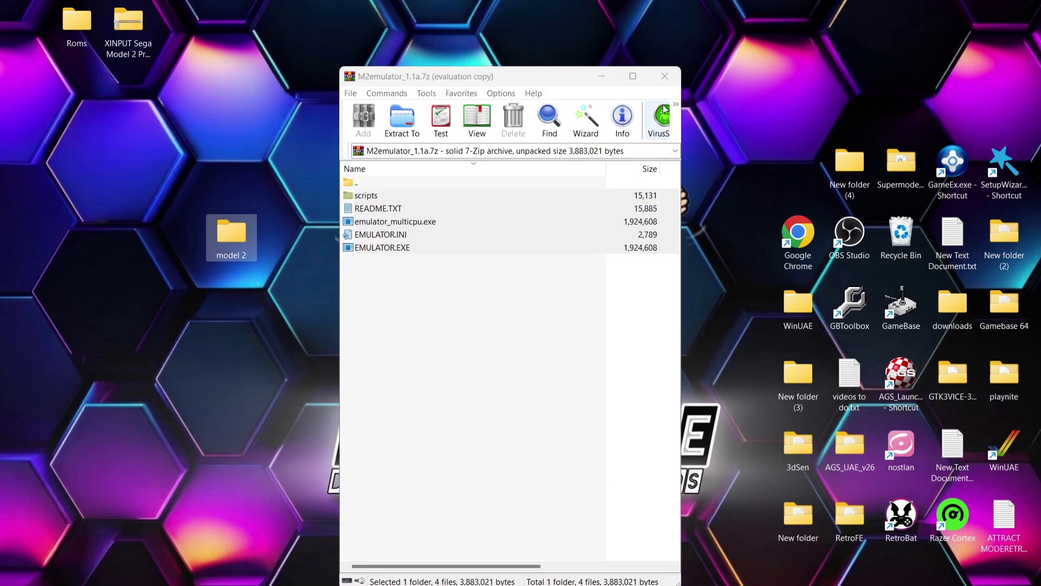
{"action": "left_click", "coordinate": [665, 79]}
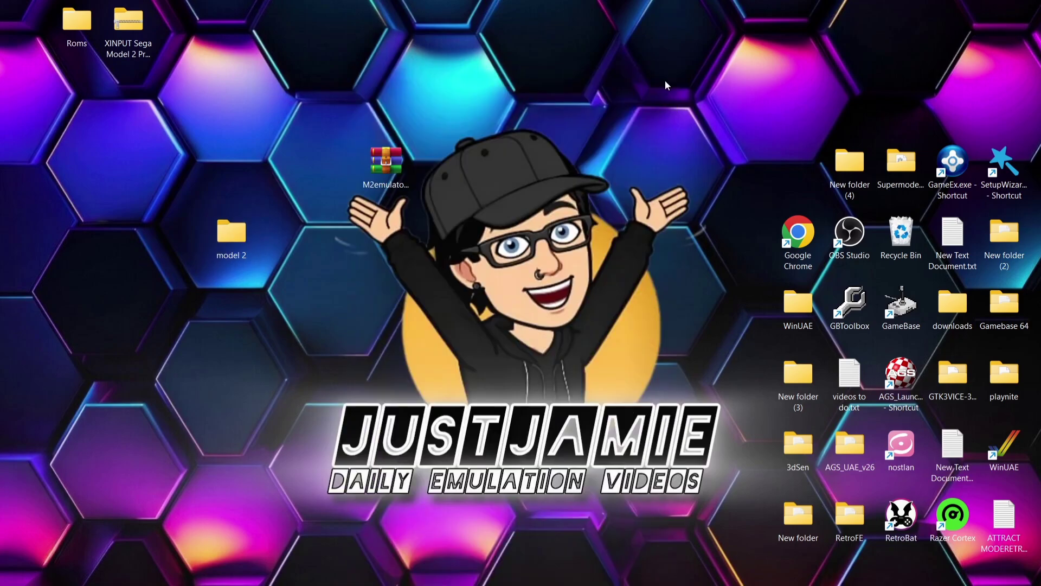
- Delete the emulator archive and open the model 2 folder
{"action": "right_click", "coordinate": [395, 165]}
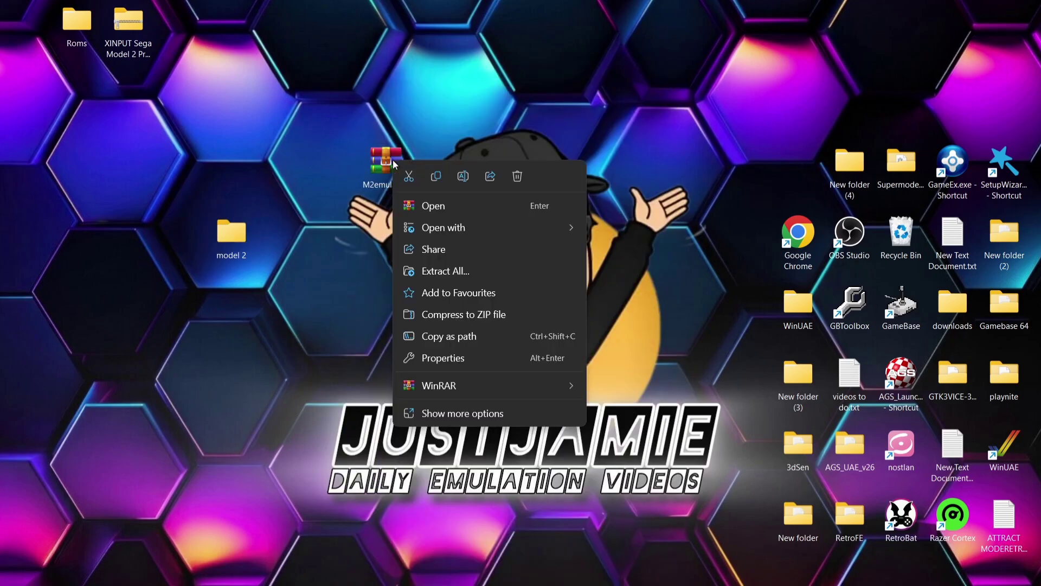
{"action": "left_click", "coordinate": [520, 176]}
{"action": "double_click", "coordinate": [231, 234]}
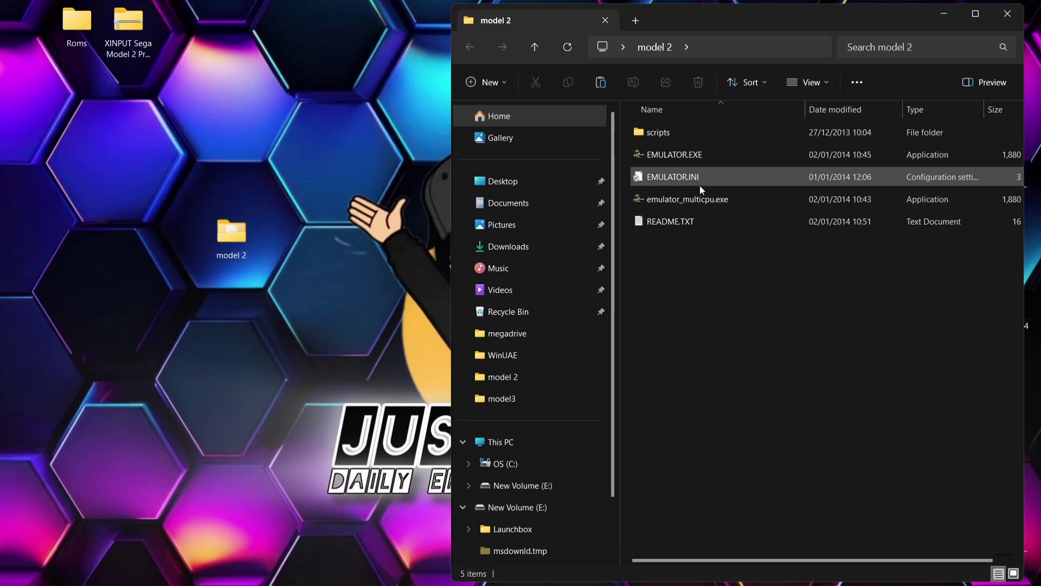
- Run emulator_multicpu.exe once so it creates NVDATA, then close it
{"action": "double_click", "coordinate": [740, 199]}
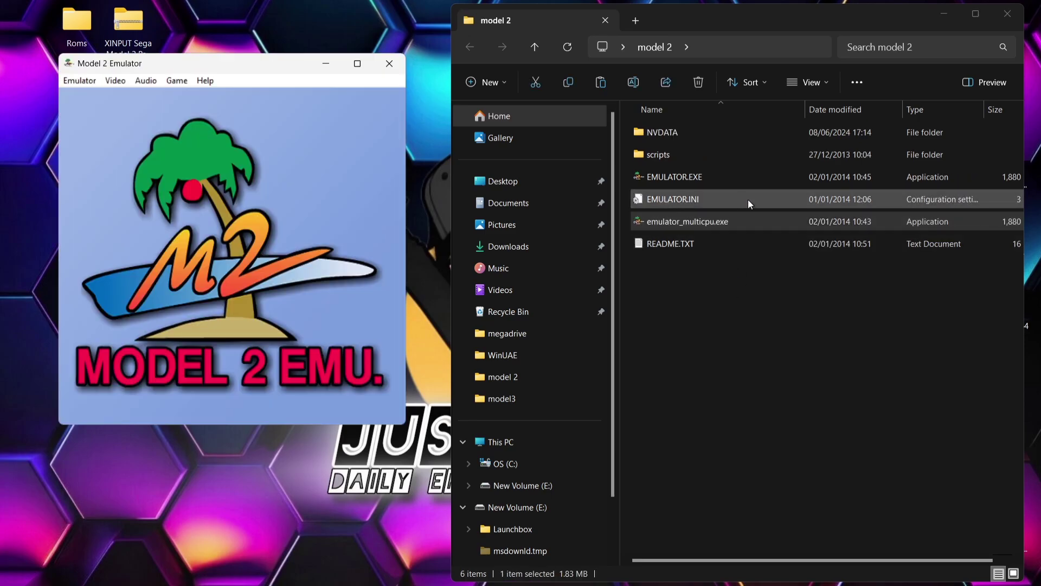
{"action": "left_click", "coordinate": [389, 64]}
{"action": "left_click", "coordinate": [647, 341]}
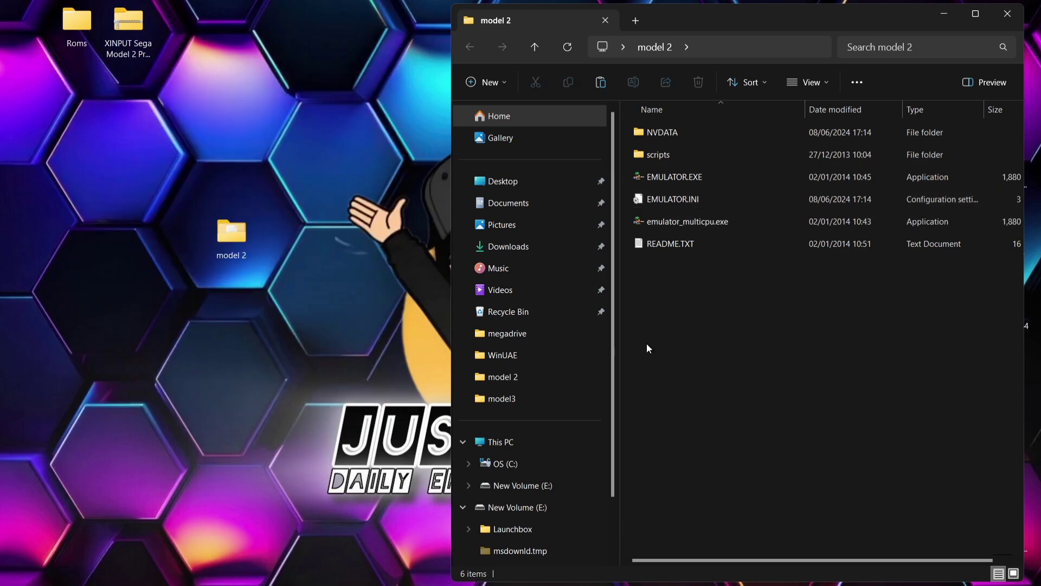
- Create a folder named 'Roms' inside model 2 and open it
{"action": "right_click", "coordinate": [647, 344]}
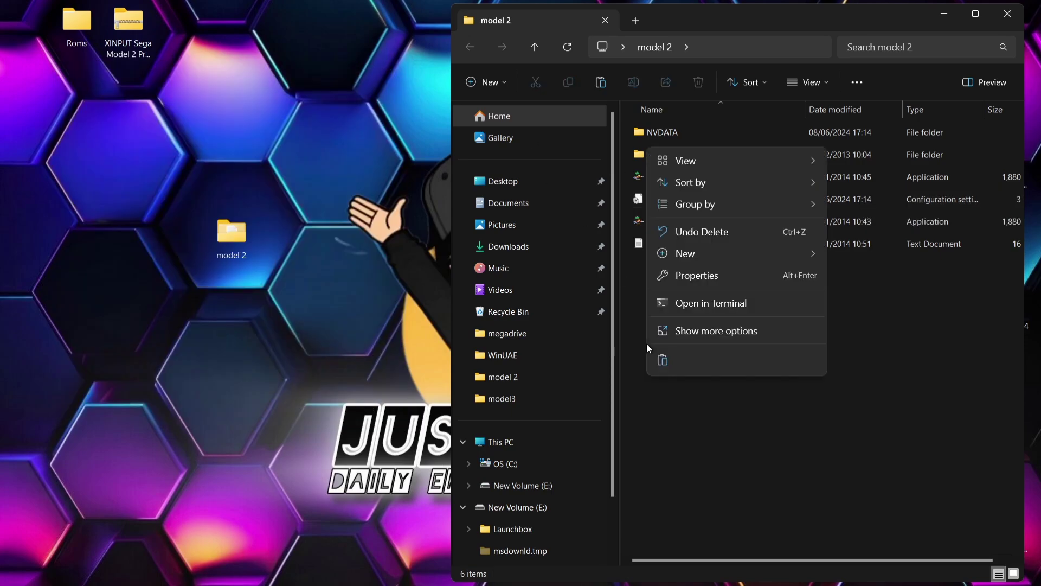
{"action": "mouse_move", "coordinate": [722, 249]}
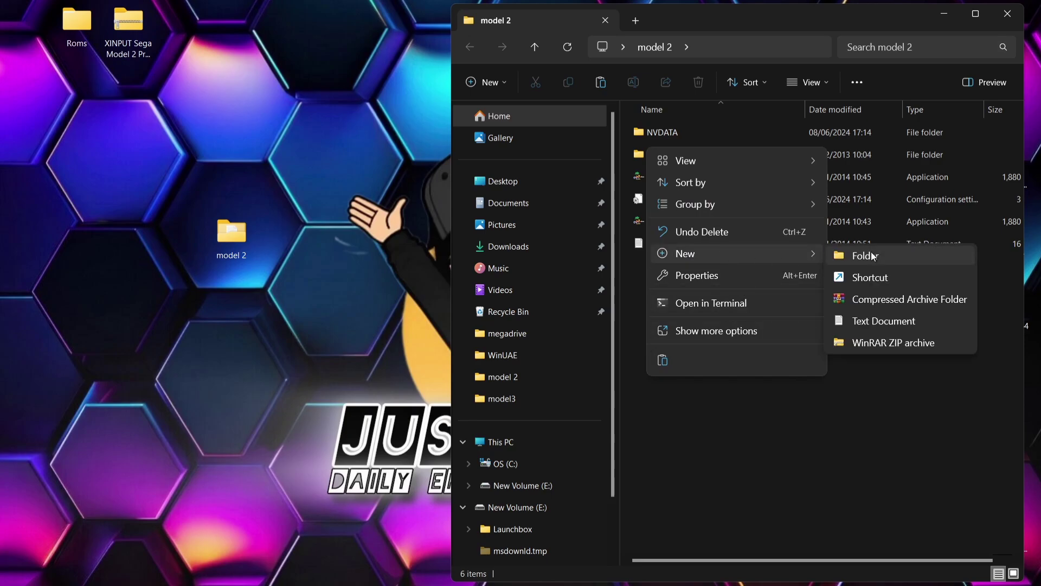
{"action": "left_click", "coordinate": [873, 252]}
{"action": "type", "text": "R"}
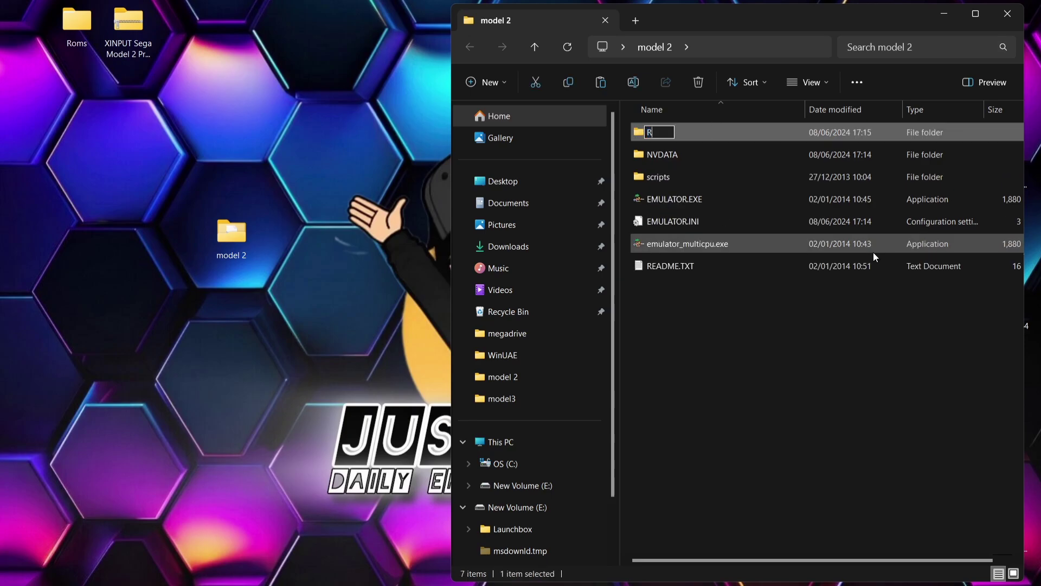
{"action": "type", "text": "oms"}
{"action": "key", "text": "Return"}
{"action": "double_click", "coordinate": [673, 132]}
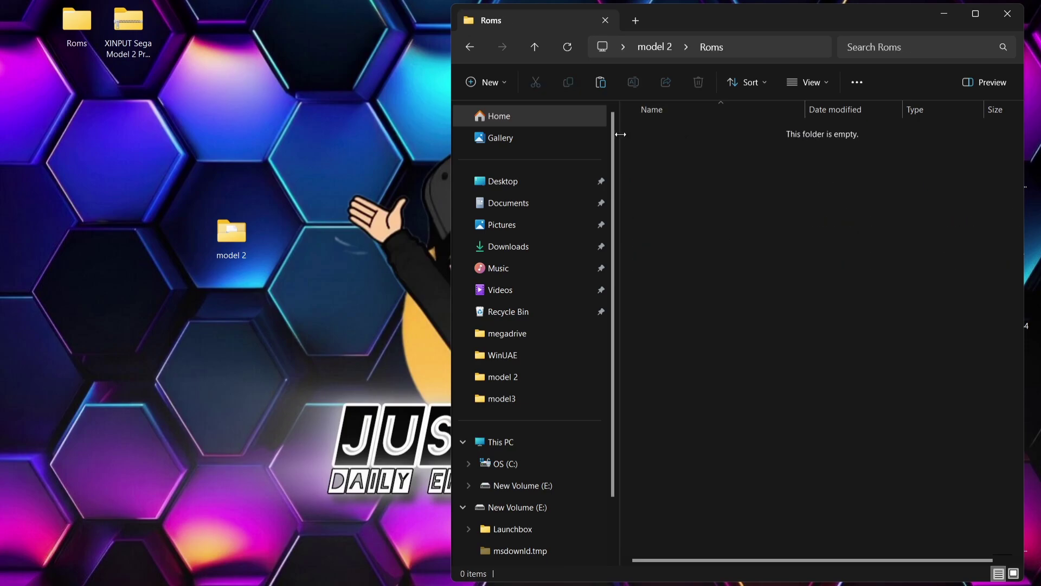
- Move all 32 game zips from the desktop Roms folder into model 2's Roms folder
{"action": "double_click", "coordinate": [76, 28]}
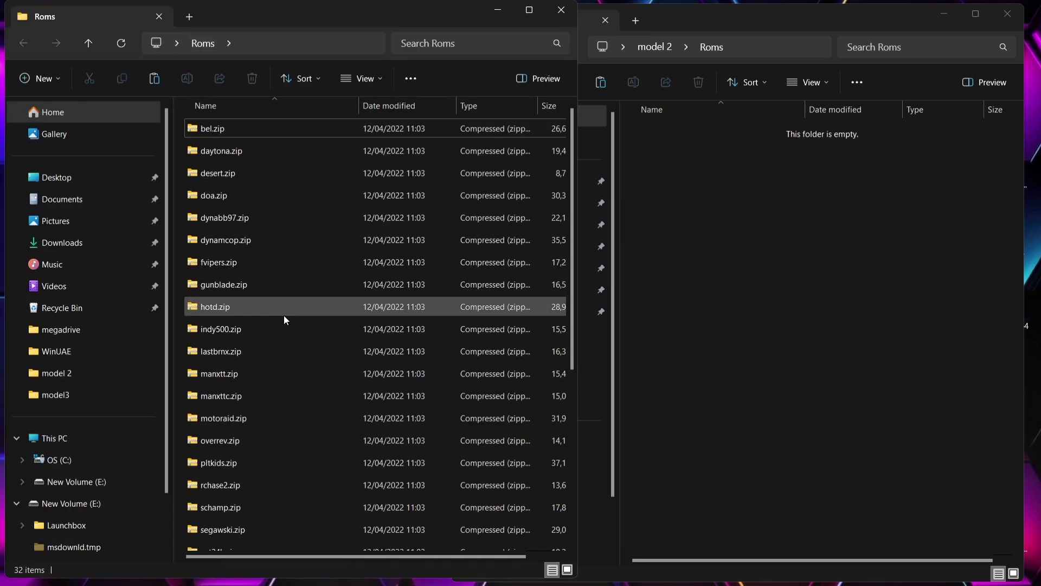
{"action": "left_click", "coordinate": [265, 262]}
{"action": "key", "text": "ctrl+a"}
{"action": "left_click_drag", "start_coordinate": [265, 262], "coordinate": [767, 331]}
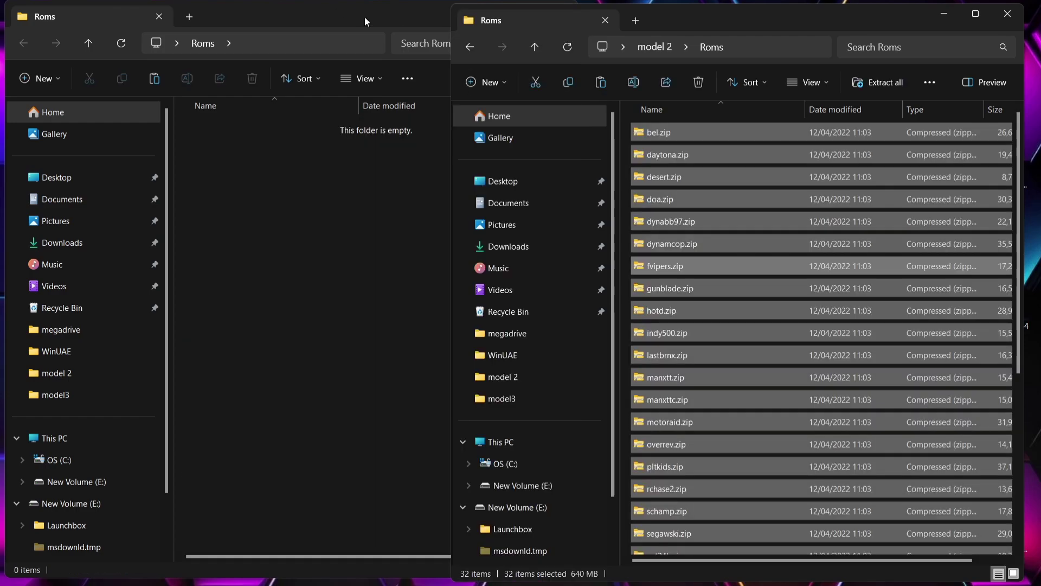
{"action": "left_click", "coordinate": [363, 19]}
{"action": "left_click", "coordinate": [562, 10]}
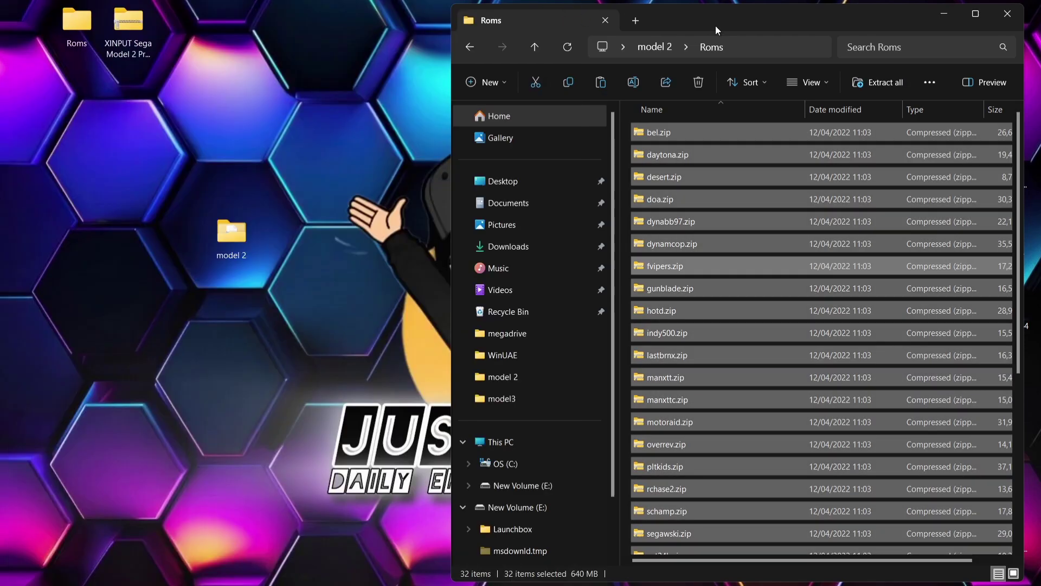
{"action": "left_click", "coordinate": [471, 49]}
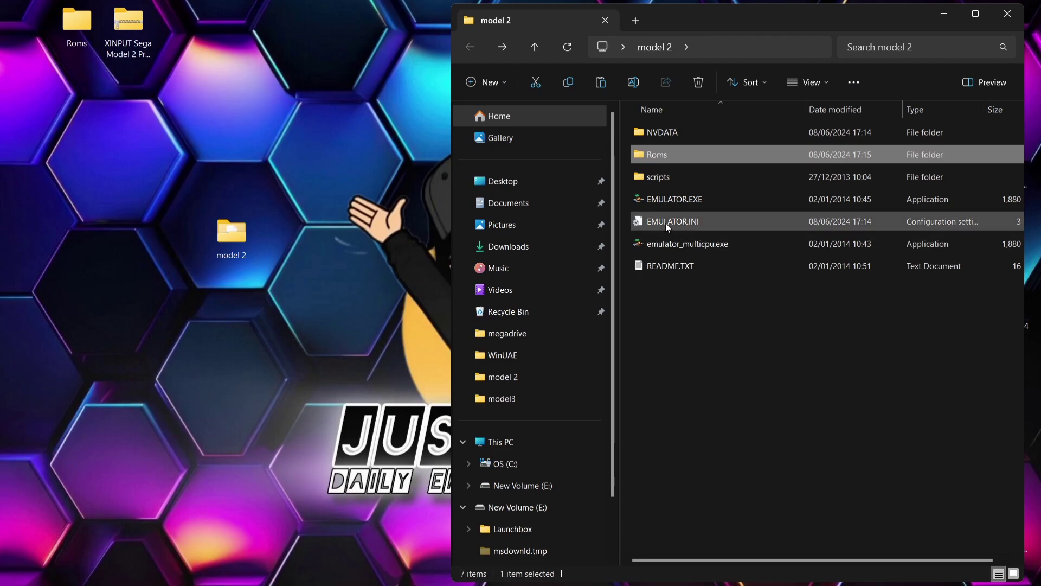
- Open EMULATOR.INI in Notepad and copy the model 2 Roms folder path
{"action": "left_click", "coordinate": [782, 224]}
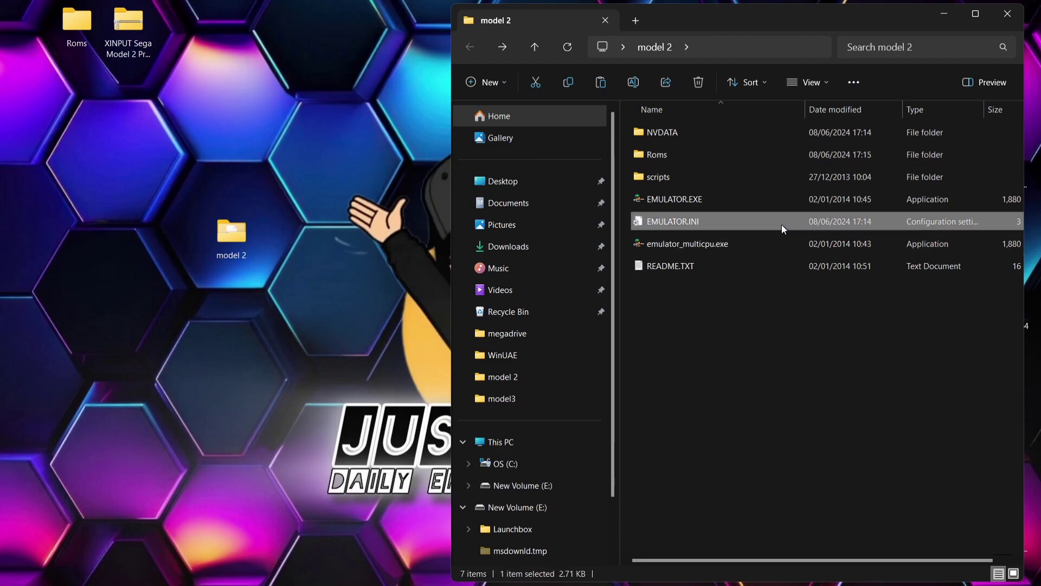
{"action": "double_click", "coordinate": [782, 225]}
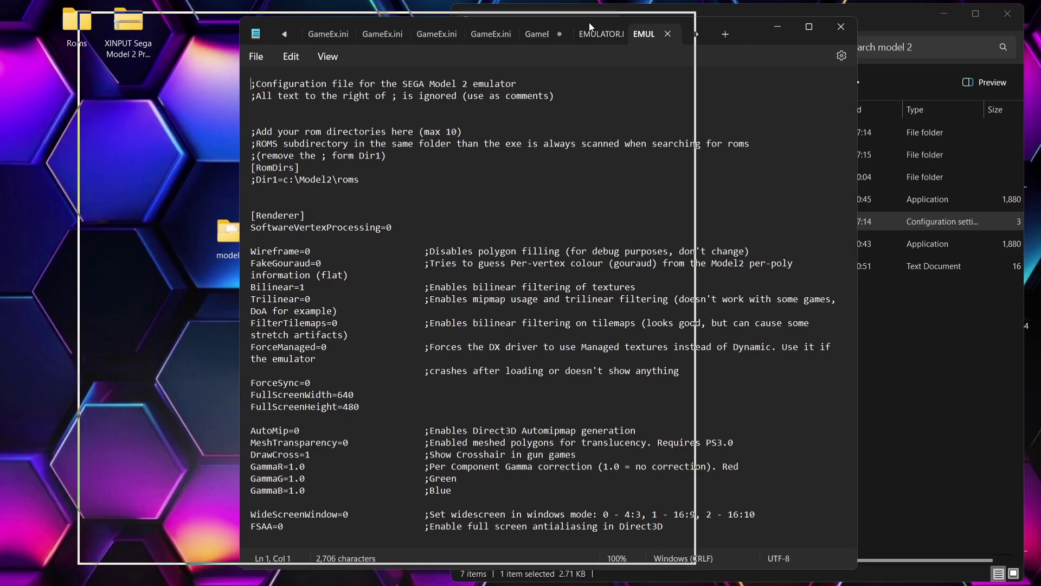
{"action": "left_click_drag", "start_coordinate": [753, 33], "coordinate": [568, 16]}
{"action": "left_click", "coordinate": [898, 398]}
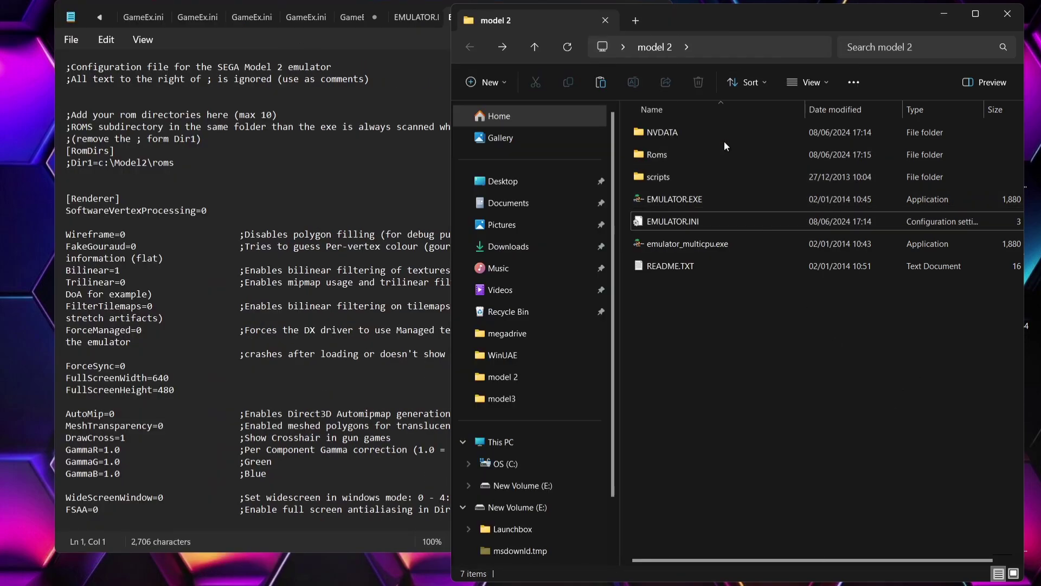
{"action": "double_click", "coordinate": [695, 155]}
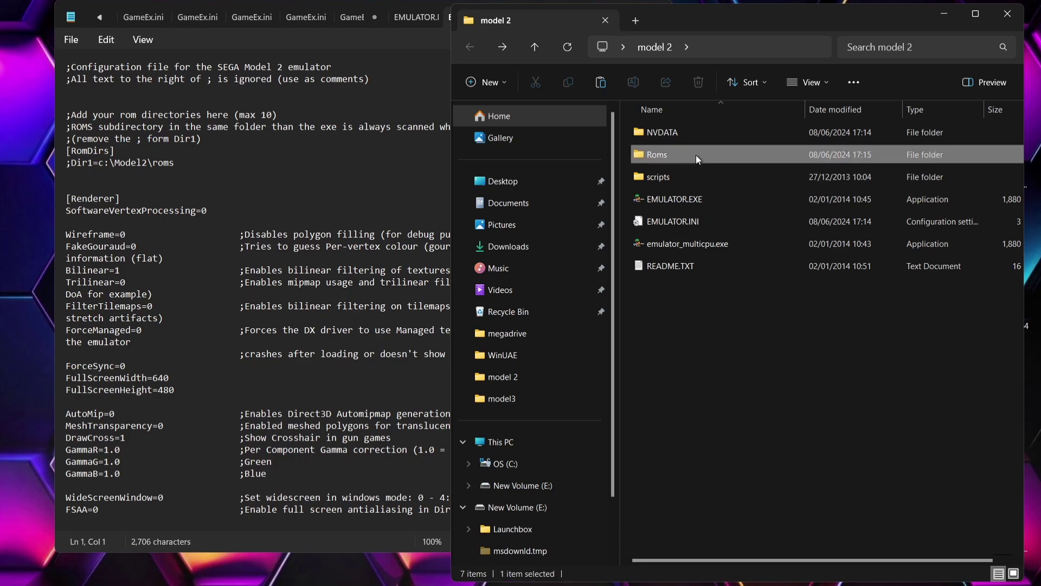
{"action": "left_click", "coordinate": [800, 48]}
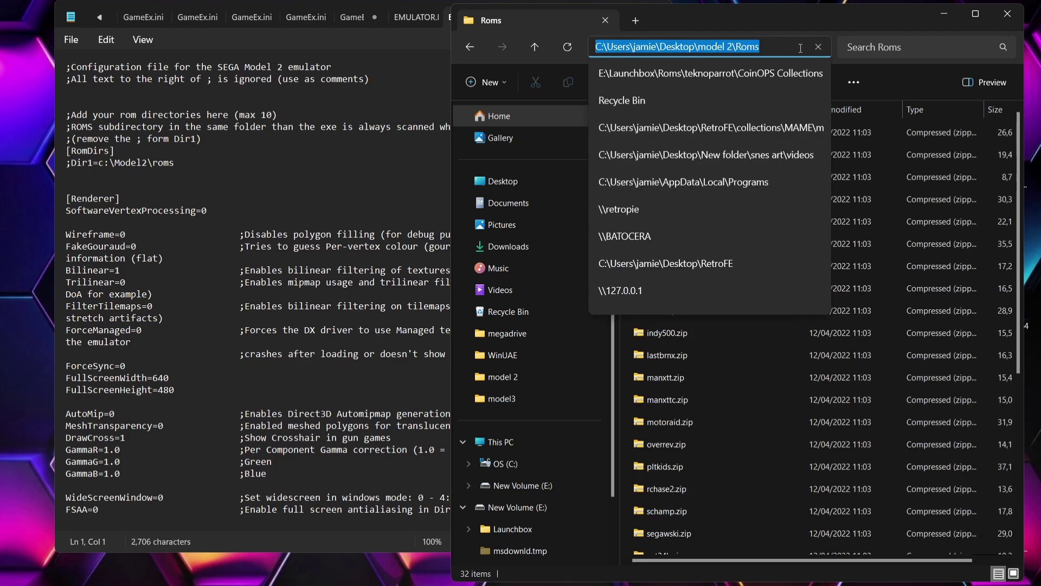
{"action": "right_click", "coordinate": [705, 46]}
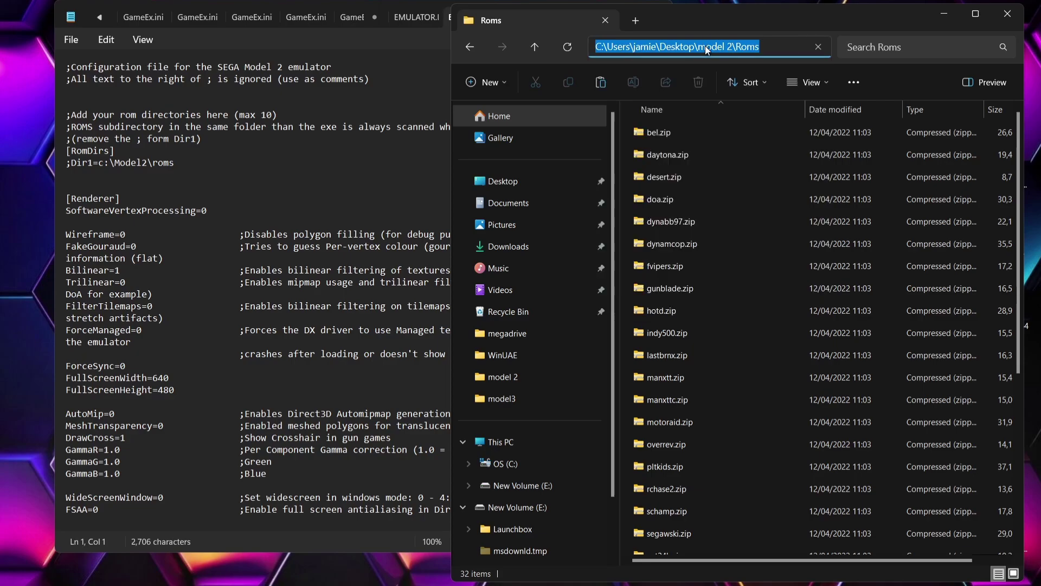
{"action": "left_click", "coordinate": [777, 84]}
- Replace the Dir1 path c:\Model2\roms with the copied Roms path, save, and close Notepad
{"action": "left_click", "coordinate": [195, 162]}
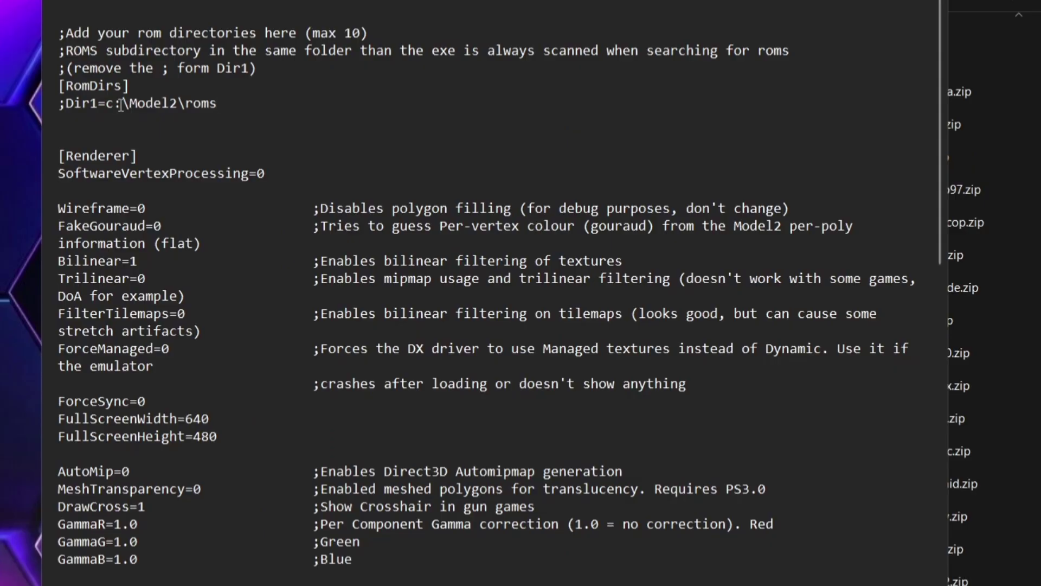
{"action": "left_click_drag", "start_coordinate": [107, 106], "coordinate": [241, 126]}
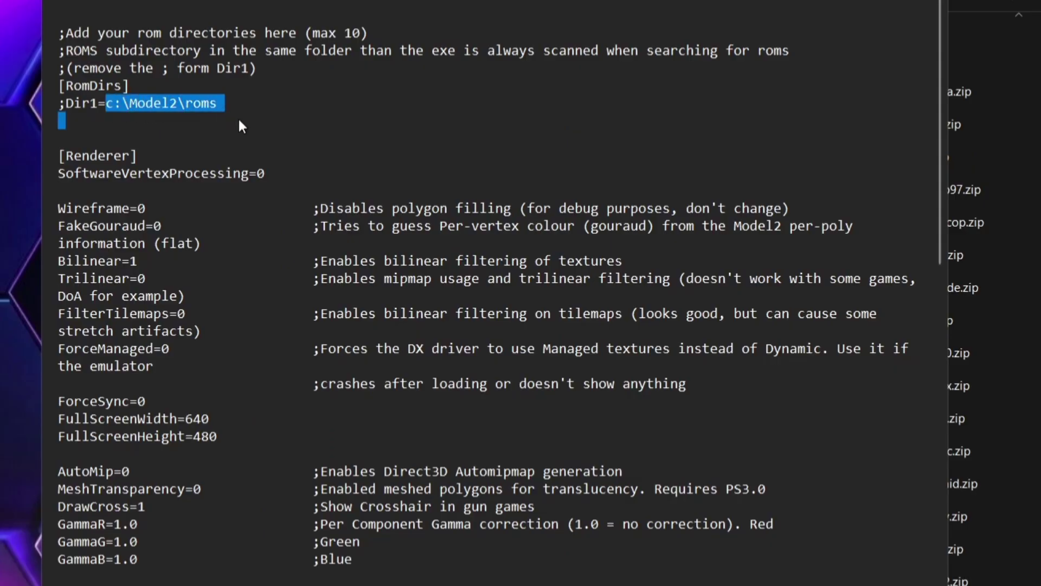
{"action": "key", "text": "BackSpace"}
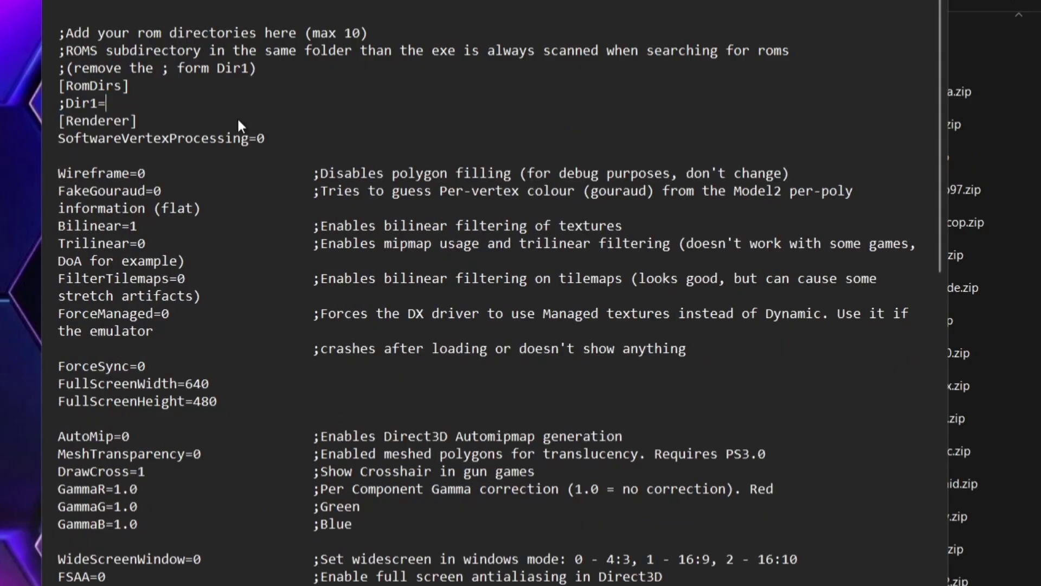
{"action": "key", "text": "Return"}
{"action": "left_click", "coordinate": [172, 99]}
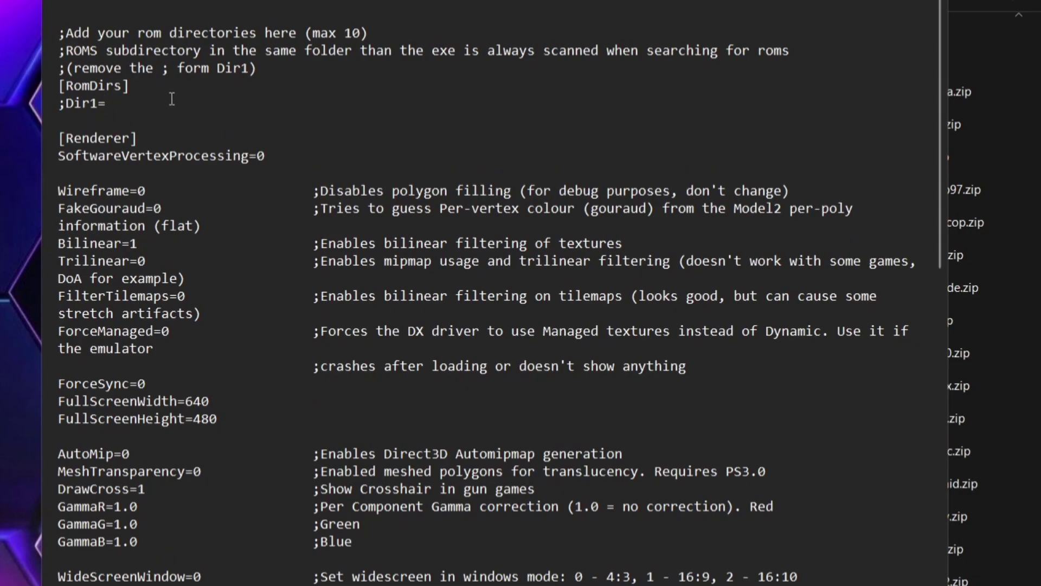
{"action": "key", "text": "ctrl+v"}
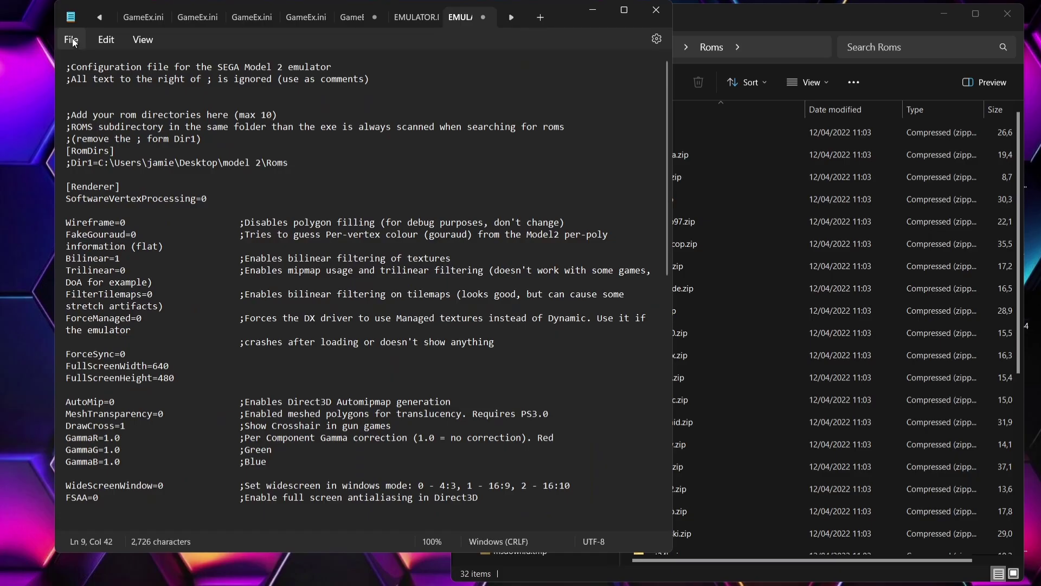
{"action": "left_click", "coordinate": [72, 39]}
{"action": "left_click", "coordinate": [96, 129]}
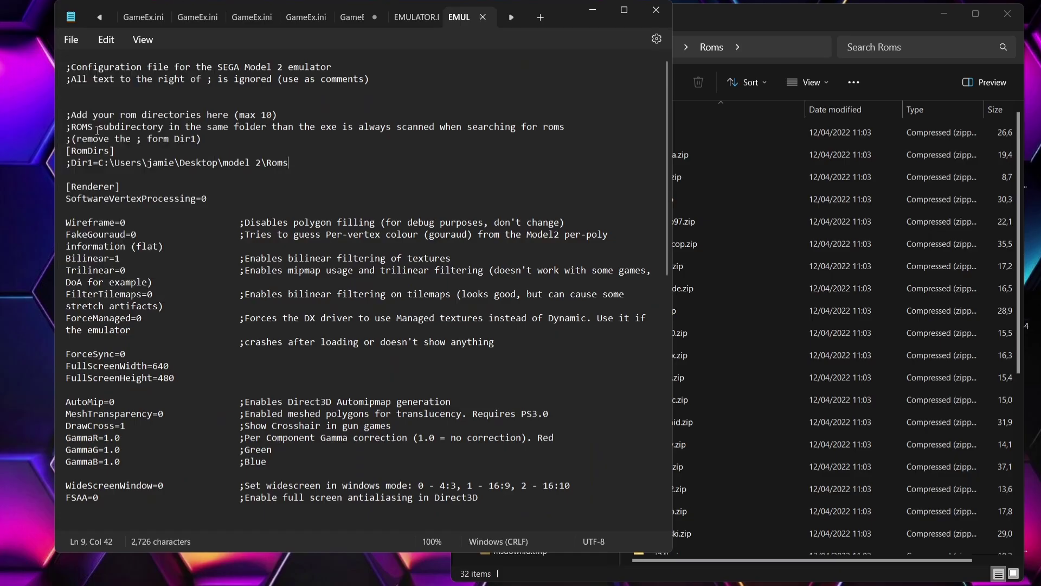
{"action": "left_click", "coordinate": [664, 11]}
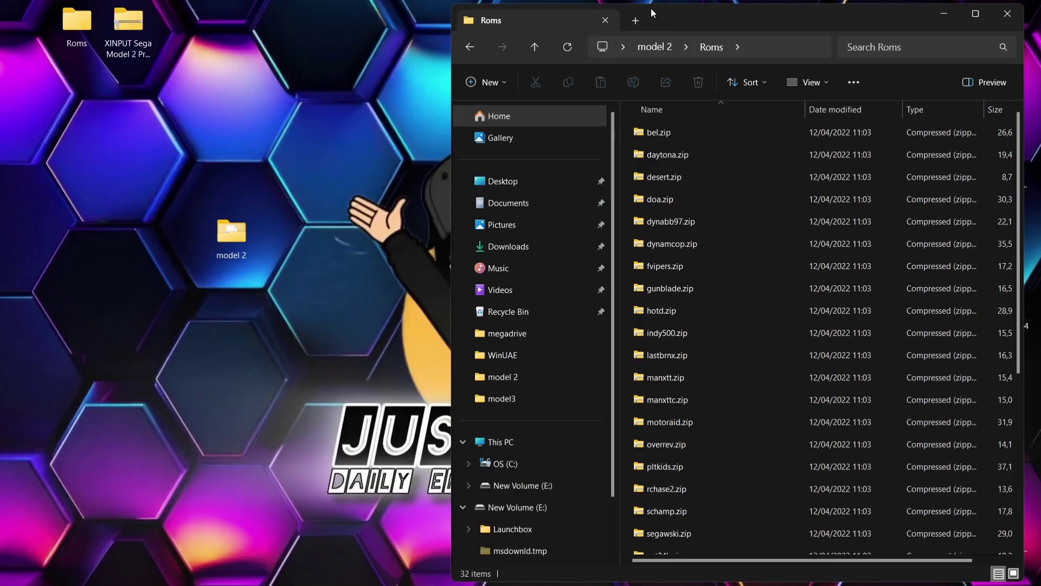
- Copy CFG, NVDATA, scripts and EMULATOR.INI from the pre-config zip into model 2, replacing duplicates
{"action": "left_click", "coordinate": [470, 47]}
{"action": "left_click", "coordinate": [806, 397]}
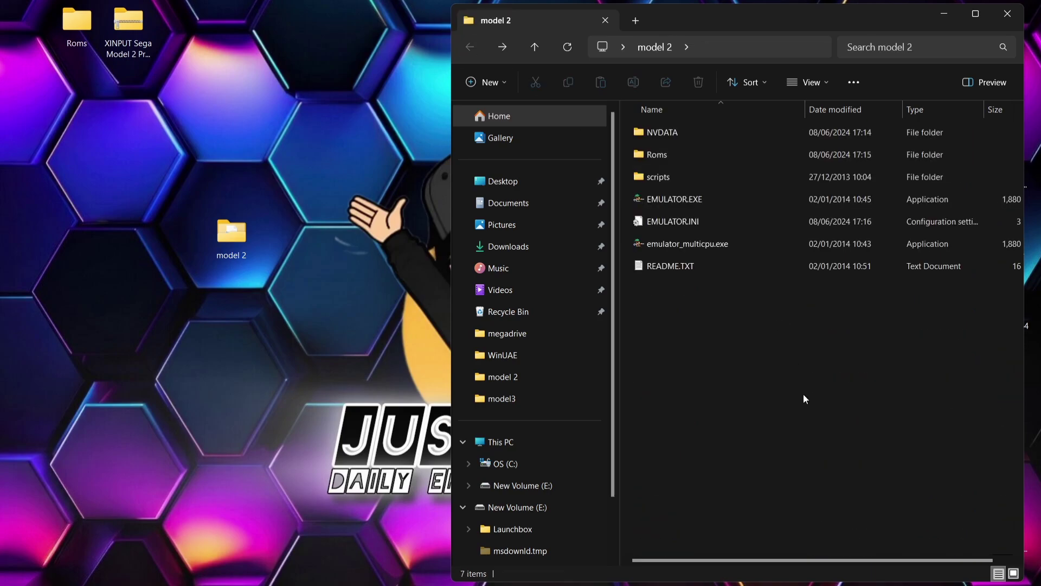
{"action": "double_click", "coordinate": [140, 38]}
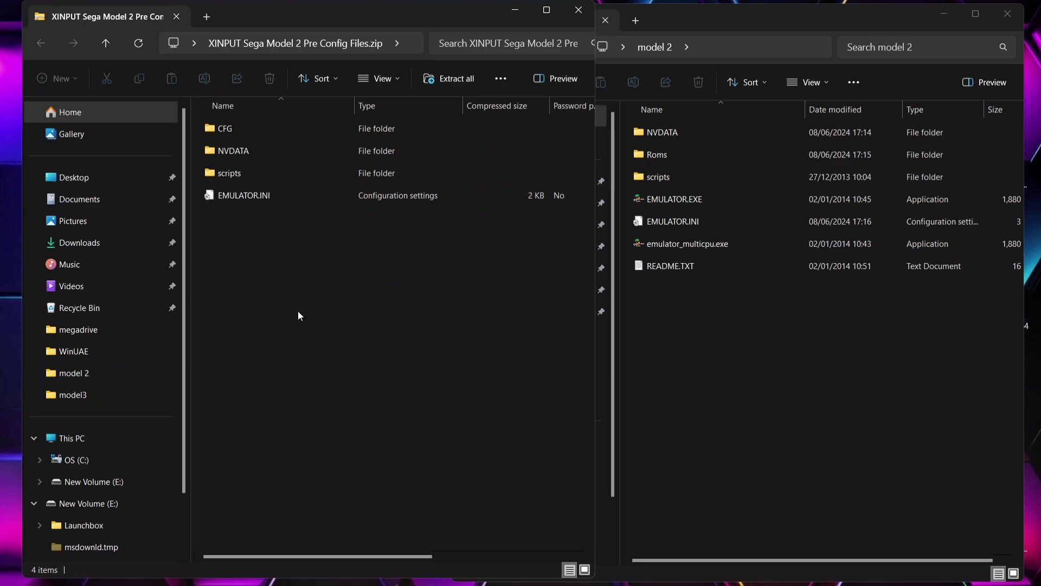
{"action": "left_click_drag", "start_coordinate": [297, 311], "coordinate": [255, 93]}
{"action": "left_click_drag", "start_coordinate": [223, 135], "coordinate": [686, 384]}
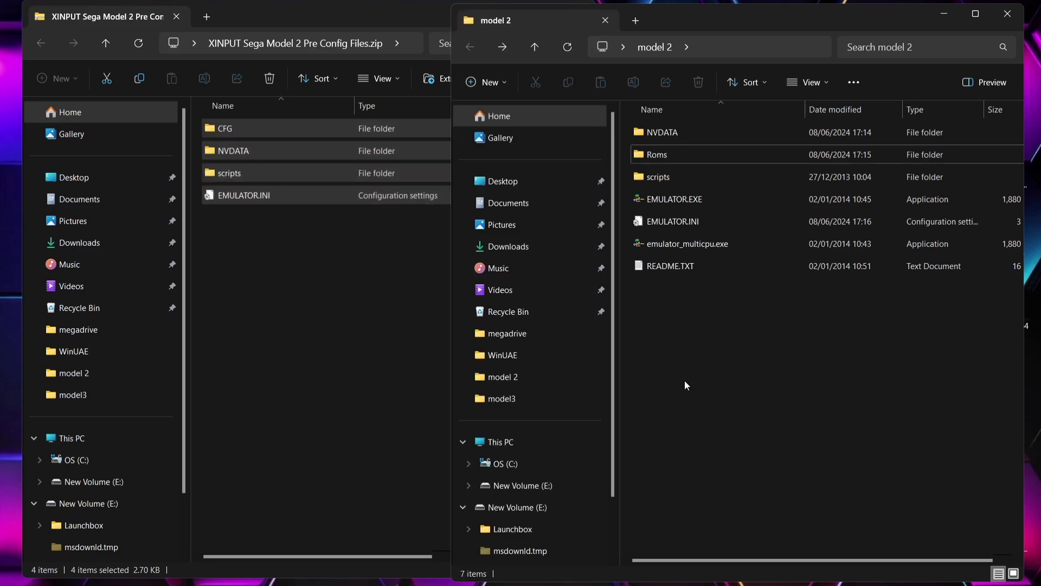
{"action": "key", "text": "ctrl+v"}
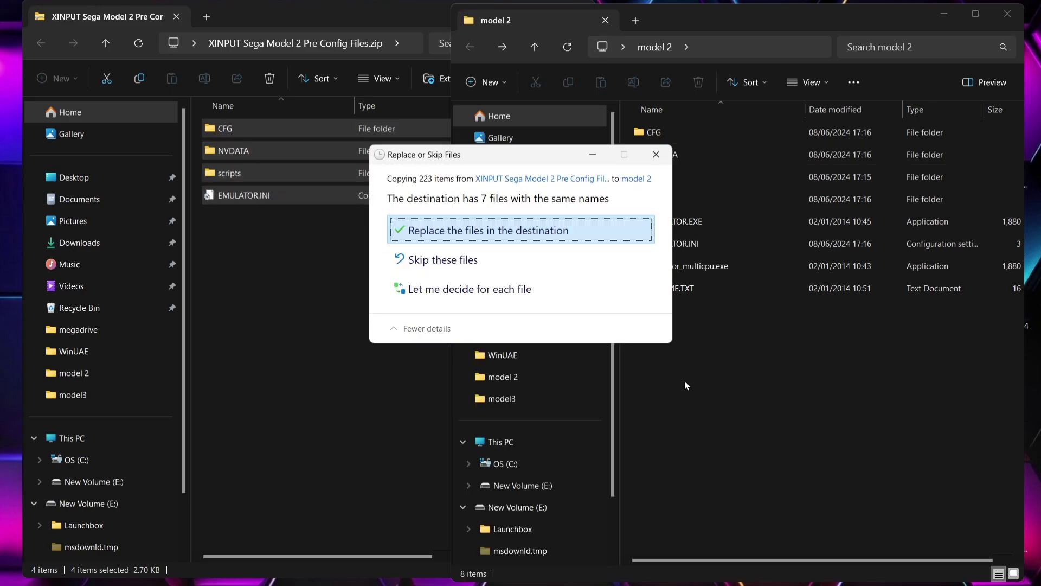
{"action": "left_click", "coordinate": [567, 232]}
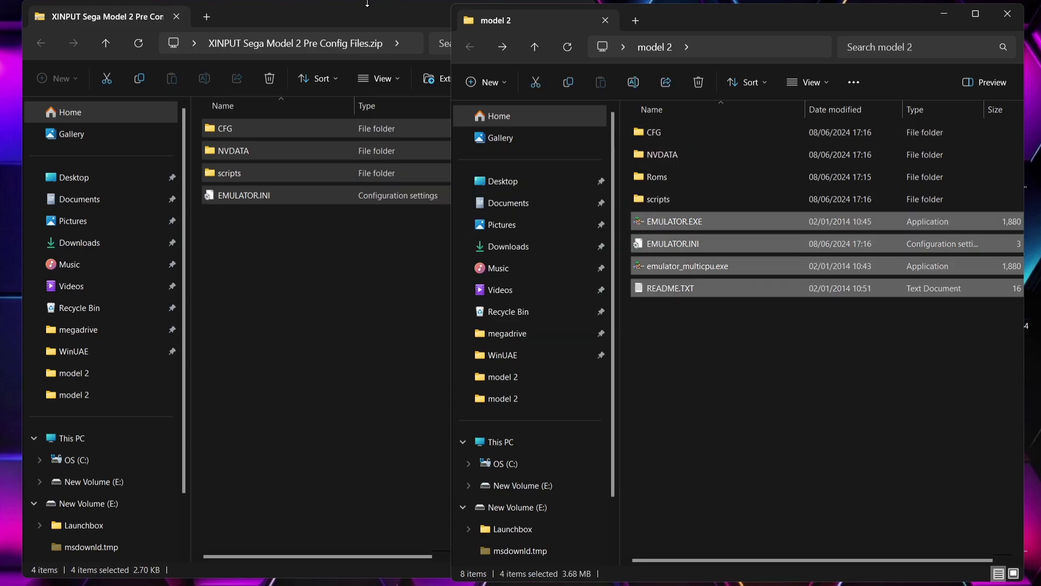
- Close the zip window and launch emulator_multicpu.exe from model 2
{"action": "left_click", "coordinate": [575, 2]}
{"action": "left_click", "coordinate": [579, 10]}
{"action": "left_click", "coordinate": [744, 448]}
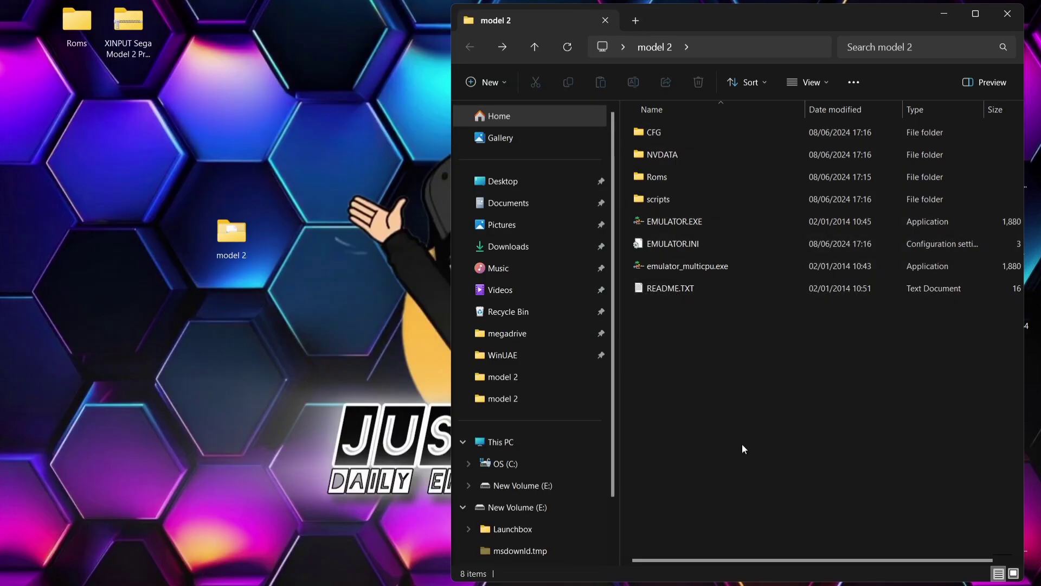
{"action": "double_click", "coordinate": [773, 269]}
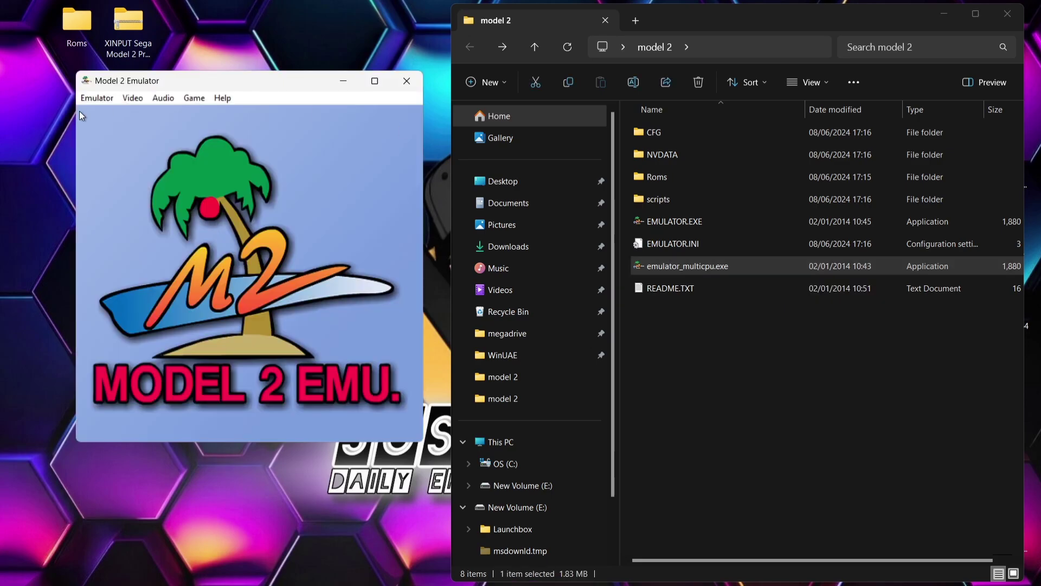
- Show the game list with the Emulator menu's Load Rom... command
{"action": "left_click", "coordinate": [89, 101]}
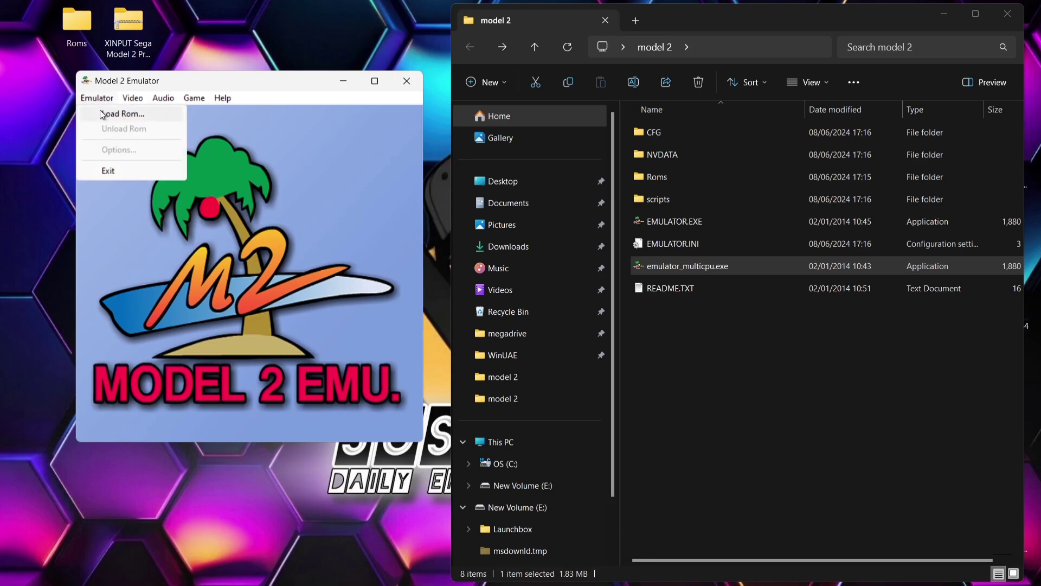
{"action": "left_click", "coordinate": [102, 113]}
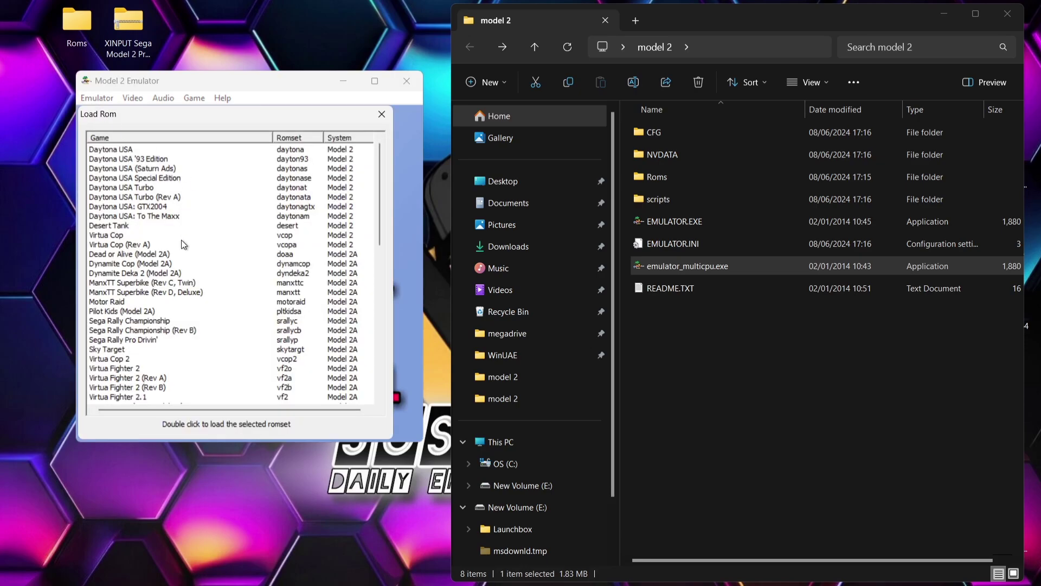